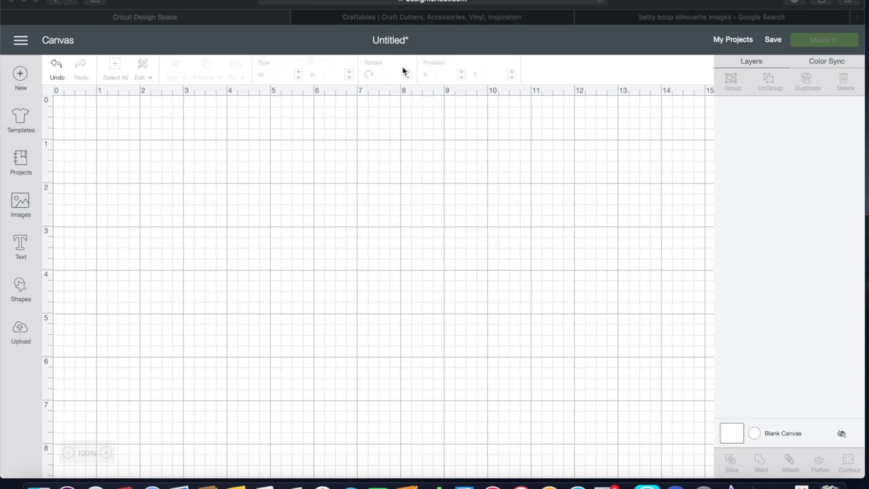
Step: Switch from the blank Design Space canvas to the Craftables store homepage
{"action": "left_click", "coordinate": [415, 18]}
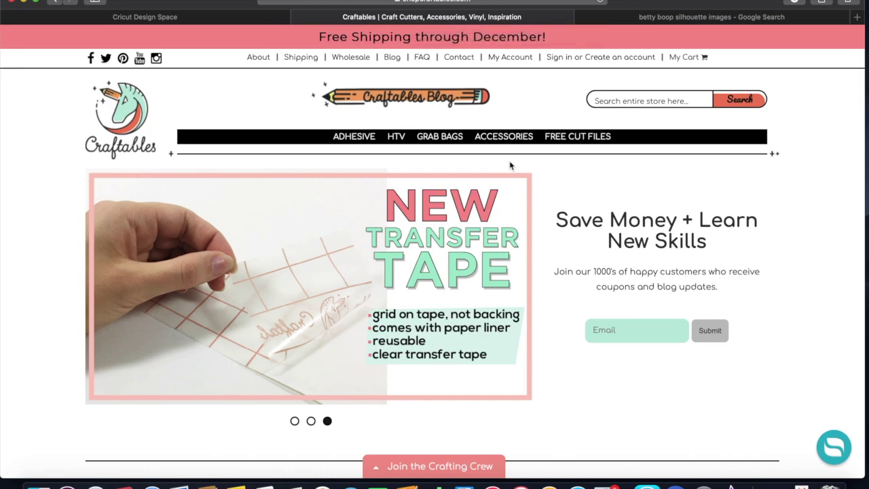
Step: Download the Free Apple SVG Cut Files from Craftables and go back to the Cricut canvas
{"action": "mouse_move", "coordinate": [568, 142]}
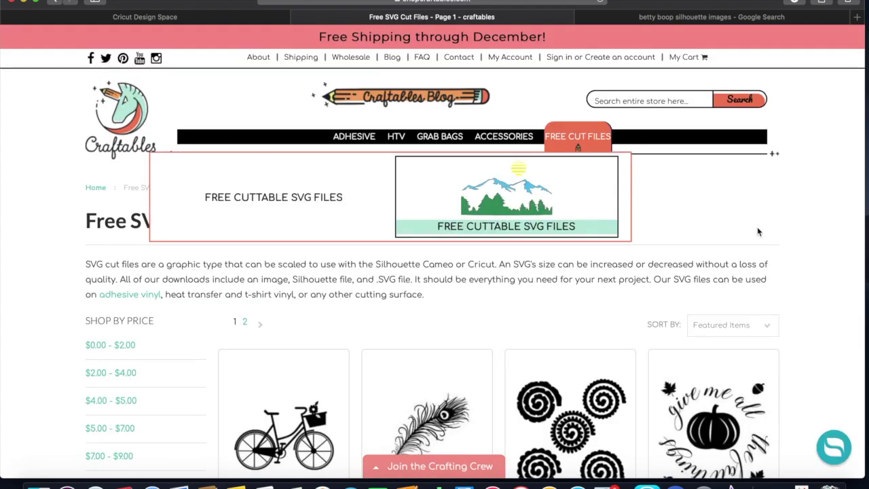
{"action": "scroll", "coordinate": [825, 240], "scroll_direction": "down", "scroll_amount": 1}
{"action": "scroll", "coordinate": [825, 240], "scroll_direction": "down", "scroll_amount": 10}
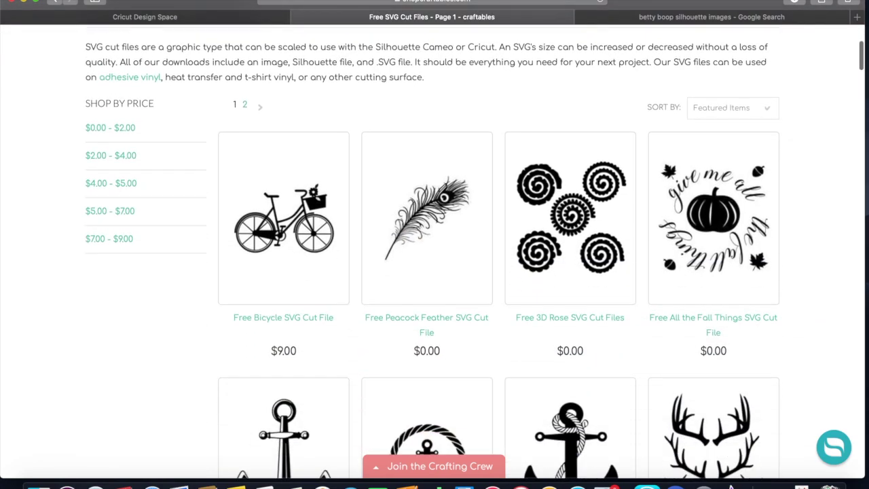
{"action": "scroll", "coordinate": [662, 243], "scroll_direction": "down", "scroll_amount": 3}
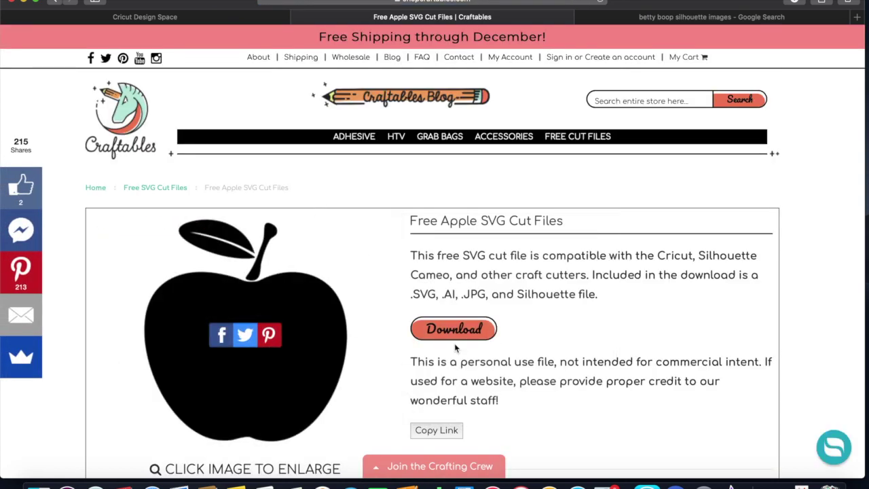
{"action": "left_click", "coordinate": [455, 330]}
{"action": "left_click", "coordinate": [152, 20]}
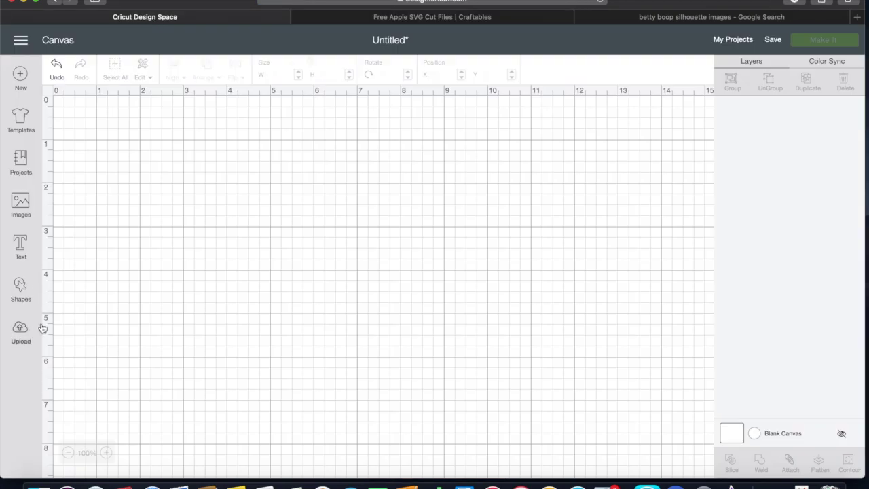
Step: Upload Downloads/apple/apple.svg, save it, and insert it as a four-layer apple image
{"action": "left_click", "coordinate": [20, 333]}
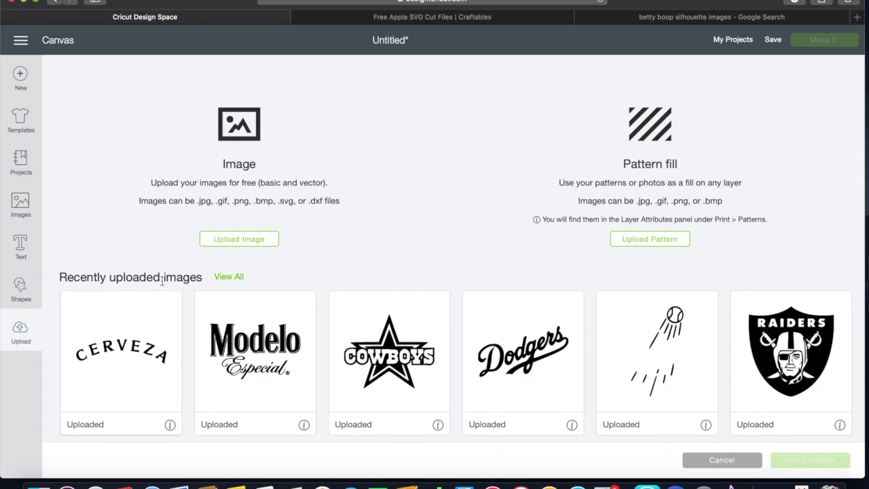
{"action": "left_click", "coordinate": [245, 240]}
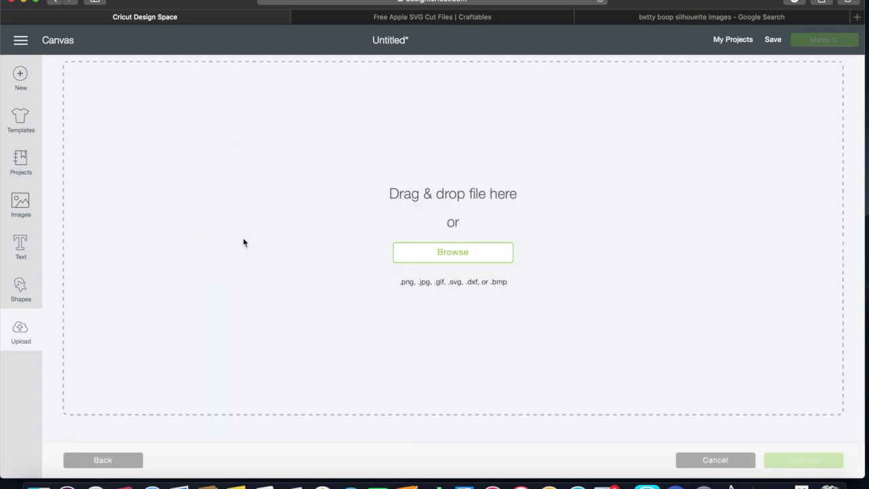
{"action": "left_click", "coordinate": [421, 262]}
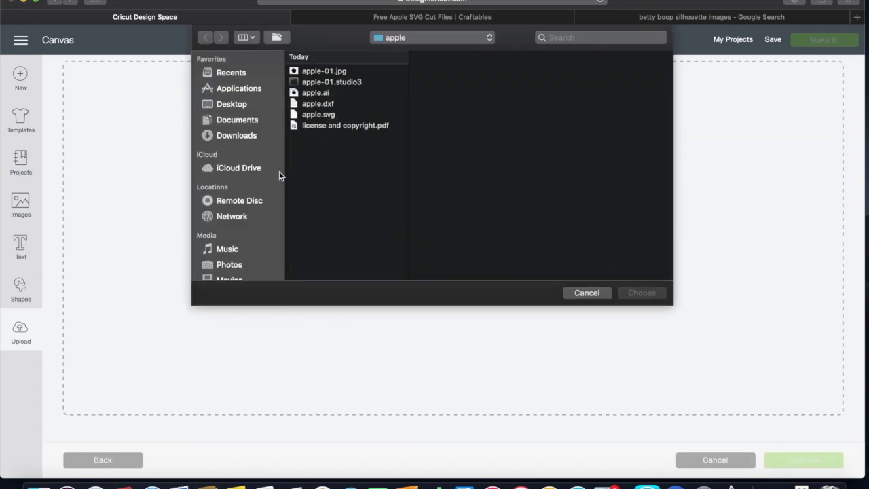
{"action": "left_click", "coordinate": [239, 138]}
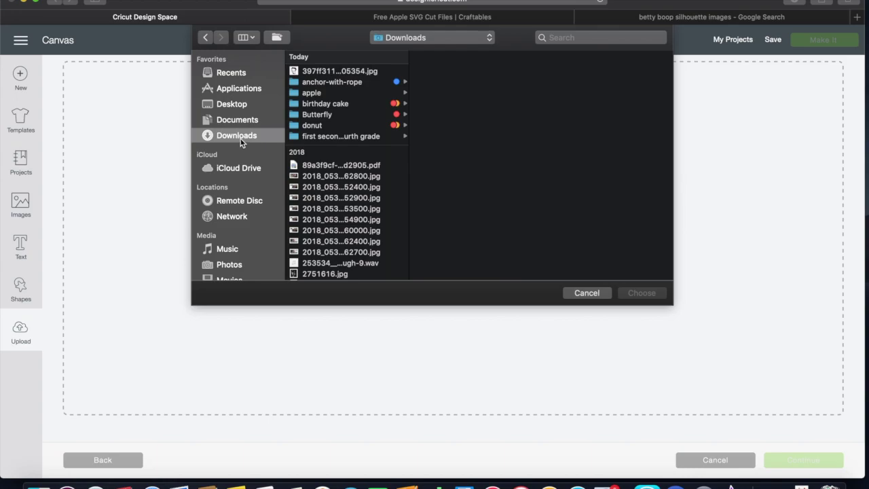
{"action": "left_click", "coordinate": [312, 95]}
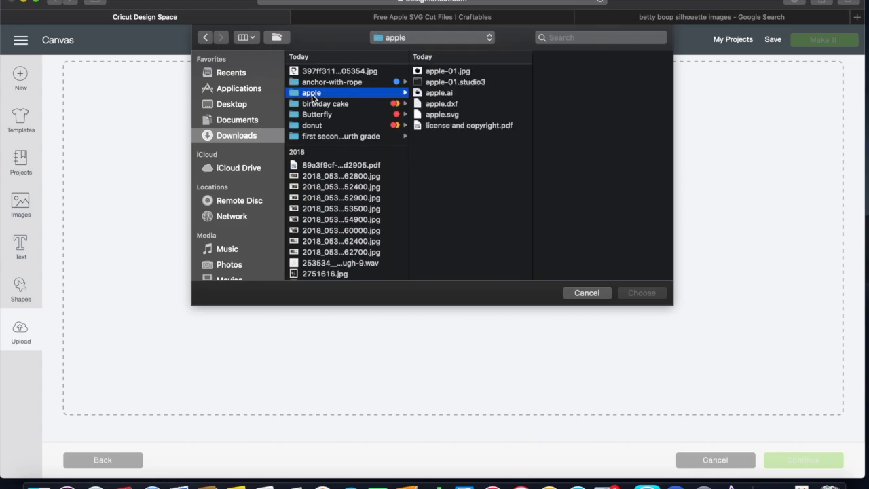
{"action": "left_click", "coordinate": [451, 116]}
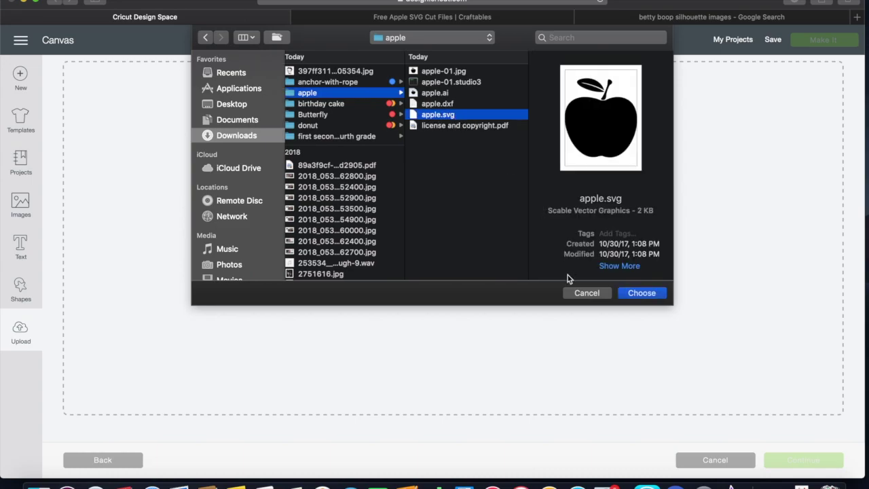
{"action": "left_click", "coordinate": [624, 295]}
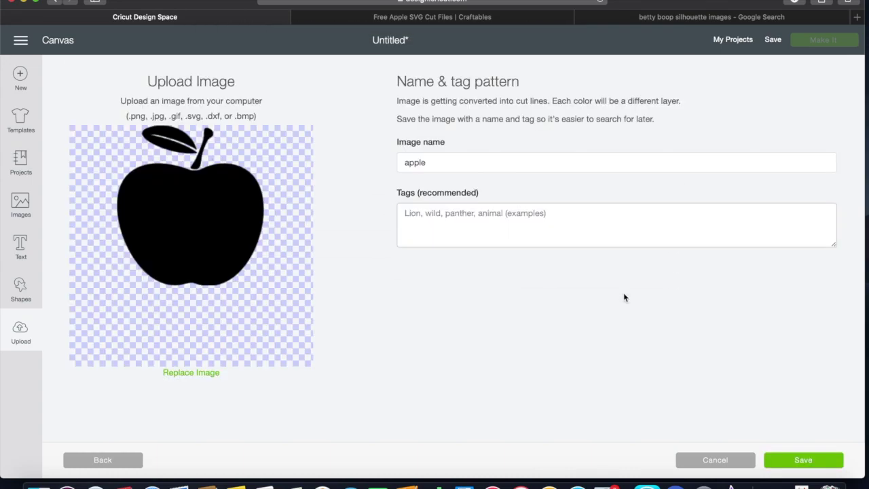
{"action": "left_click", "coordinate": [790, 466]}
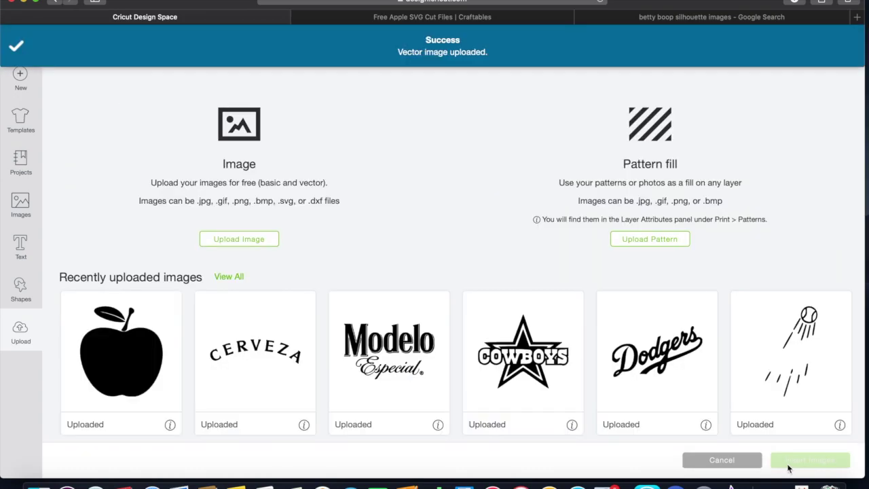
{"action": "left_click", "coordinate": [111, 356]}
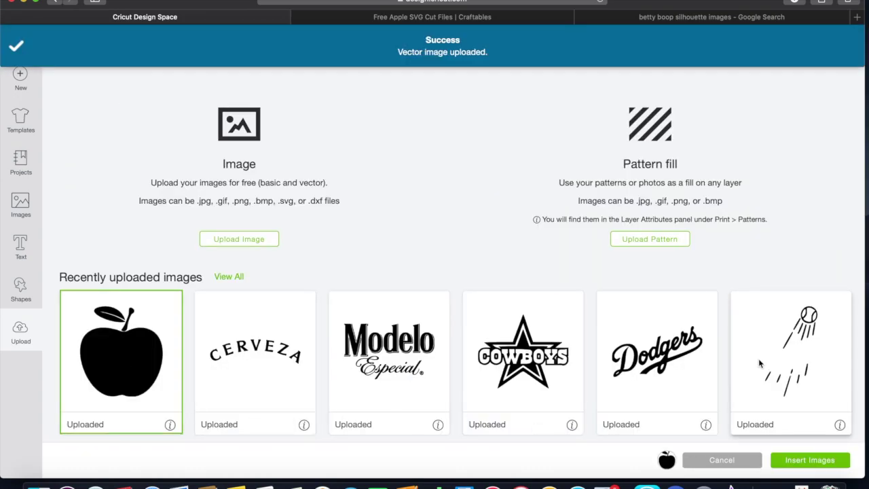
{"action": "left_click", "coordinate": [781, 461]}
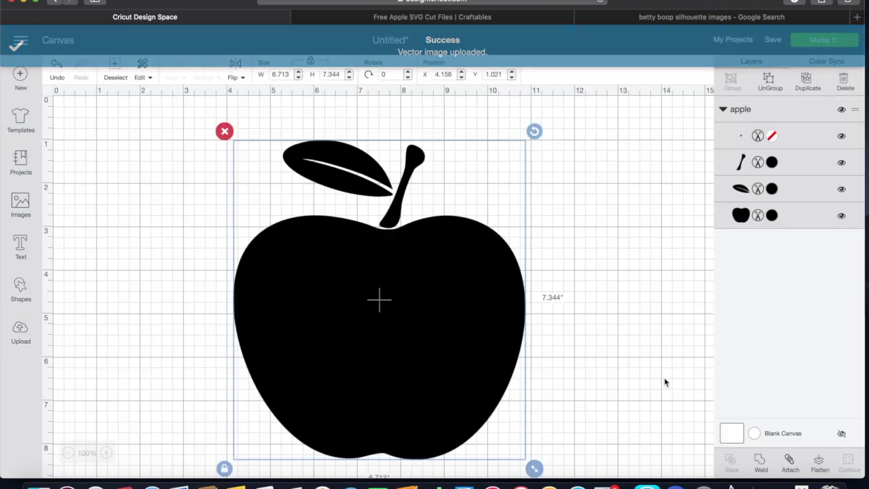
Step: Resize the apple to 2.663 by 2.914, delete its tiny stray layer, and place it top-left
{"action": "left_click_drag", "start_coordinate": [534, 469], "coordinate": [332, 276]}
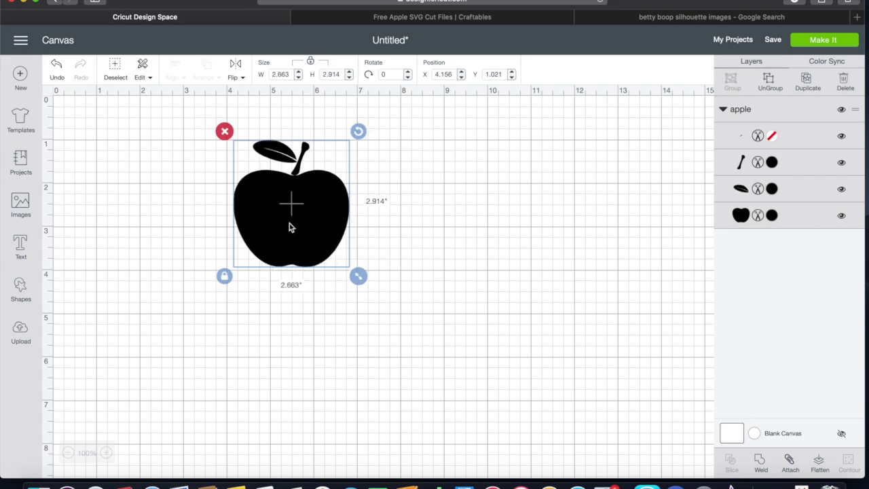
{"action": "left_click_drag", "start_coordinate": [289, 227], "coordinate": [173, 227]}
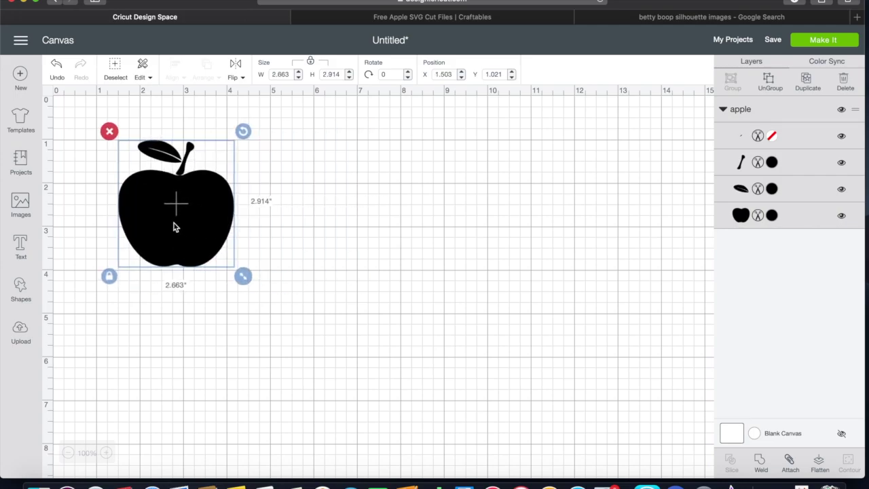
{"action": "left_click", "coordinate": [742, 136]}
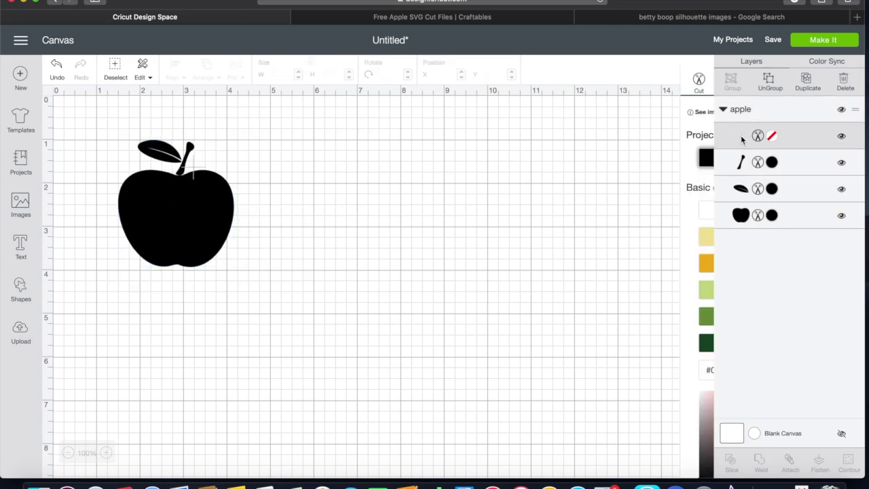
{"action": "key", "text": "Delete"}
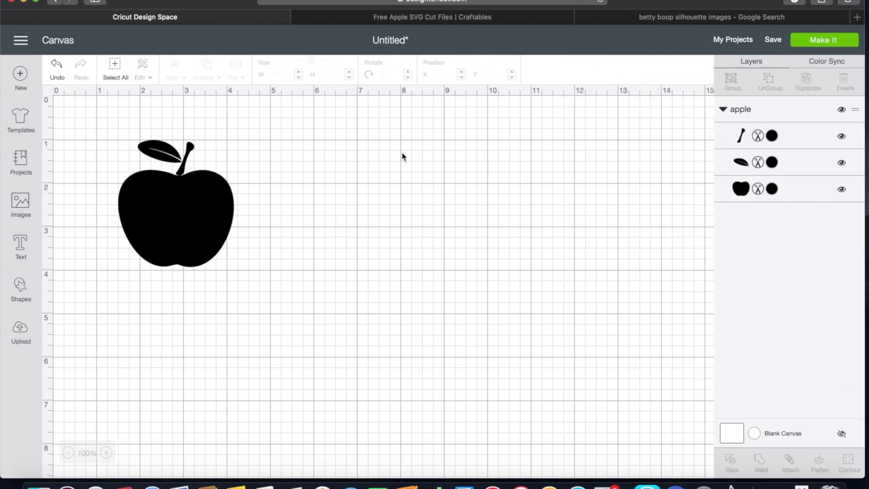
{"action": "left_click_drag", "start_coordinate": [208, 213], "coordinate": [221, 199]}
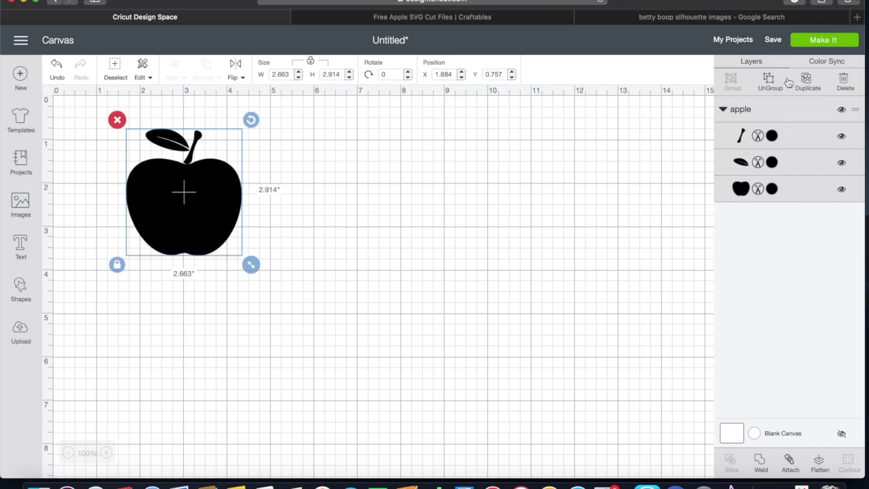
Step: Recolour the apple layers: Moccasin stem, Emerald Green leaf and Very Berry body
{"action": "left_click", "coordinate": [772, 138]}
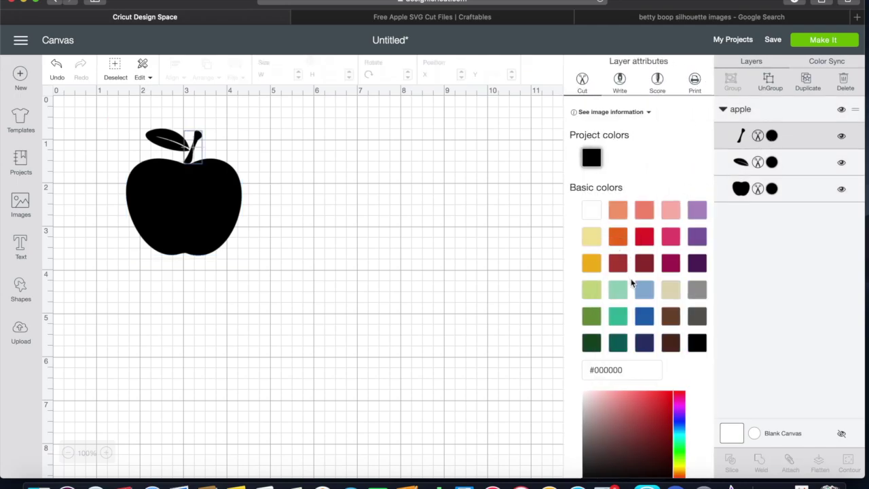
{"action": "left_click", "coordinate": [671, 319]}
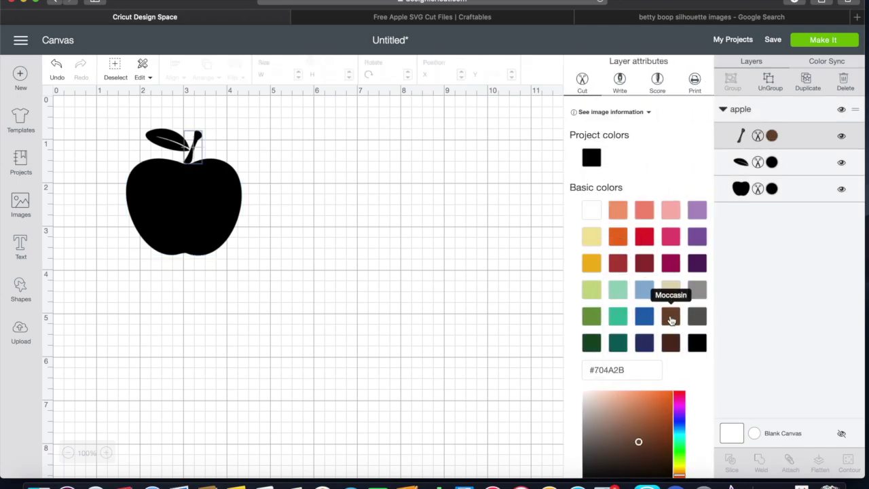
{"action": "left_click", "coordinate": [772, 165]}
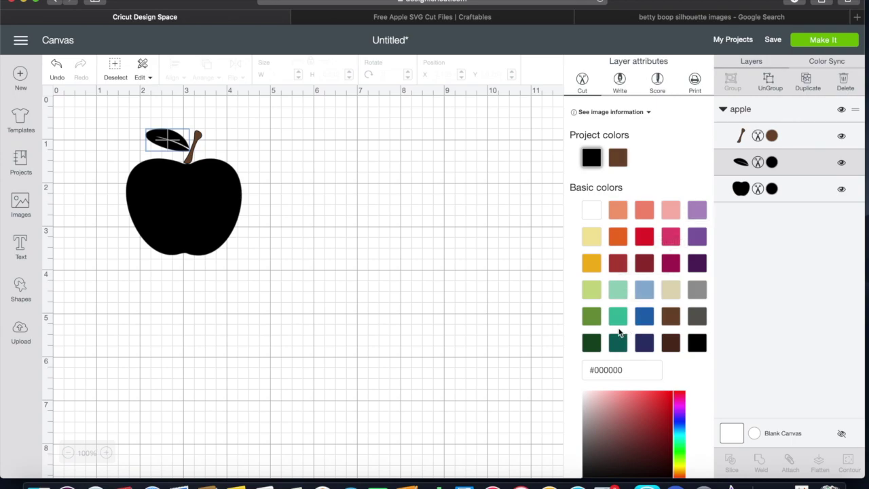
{"action": "left_click", "coordinate": [592, 343]}
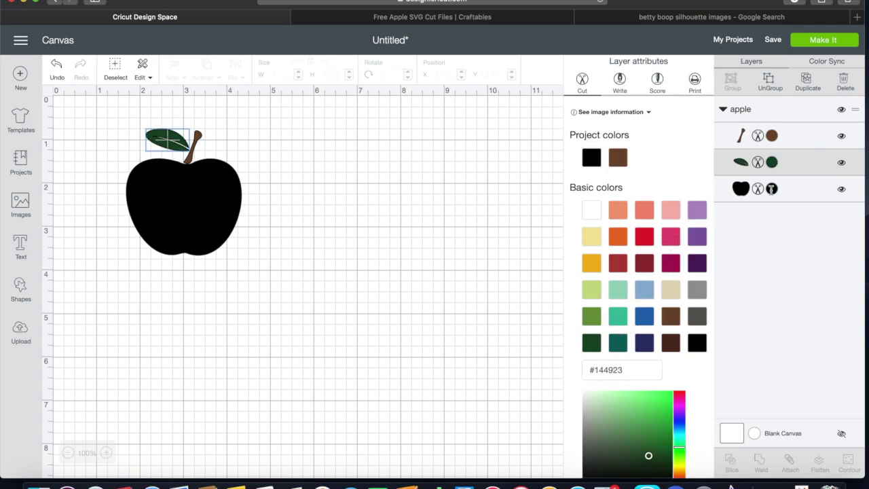
{"action": "left_click", "coordinate": [772, 189]}
{"action": "left_click", "coordinate": [648, 243]}
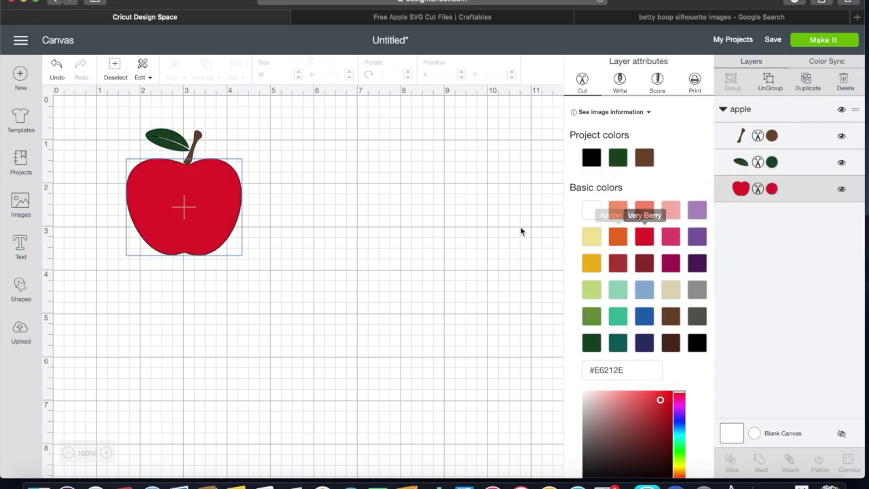
{"action": "left_click", "coordinate": [384, 275]}
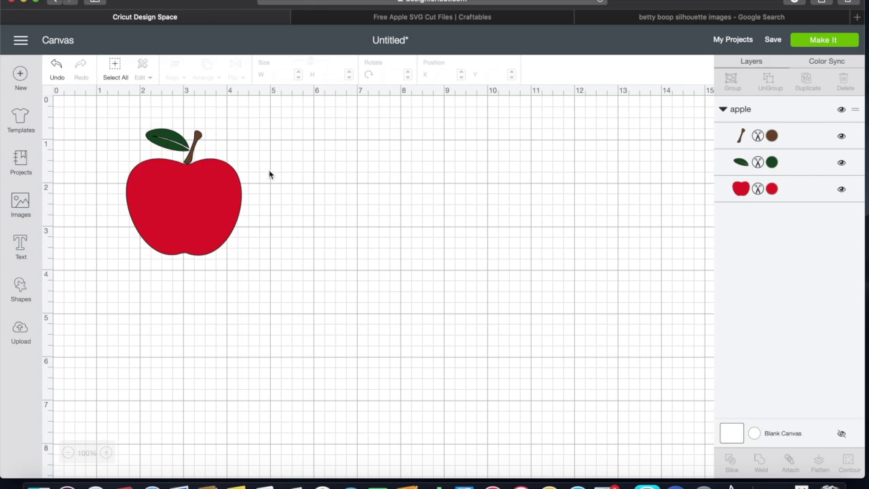
Step: Nudge the apple further top-left, hide the canvas grid, and go to the Betty Boop image search
{"action": "left_click_drag", "start_coordinate": [188, 215], "coordinate": [135, 218]}
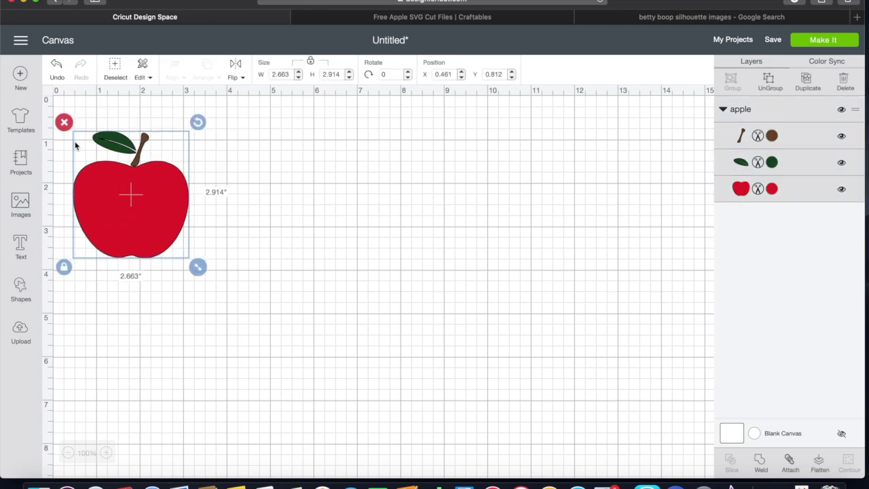
{"action": "left_click", "coordinate": [46, 95]}
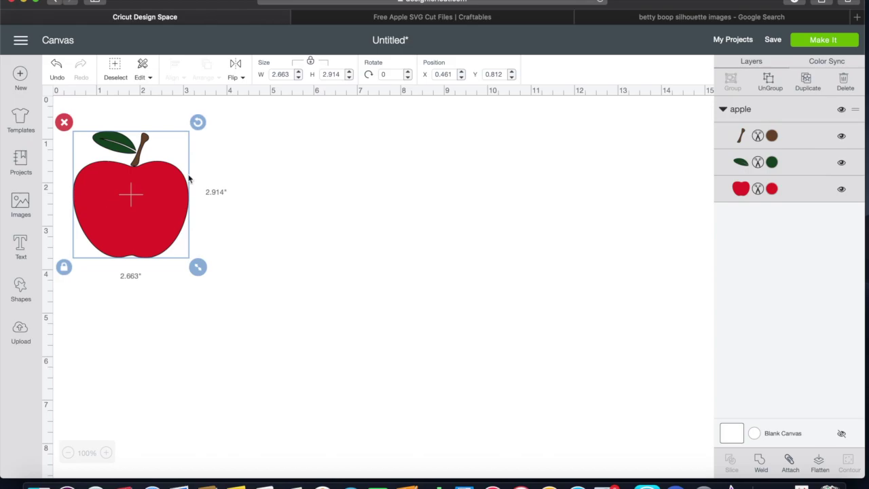
{"action": "left_click", "coordinate": [657, 21]}
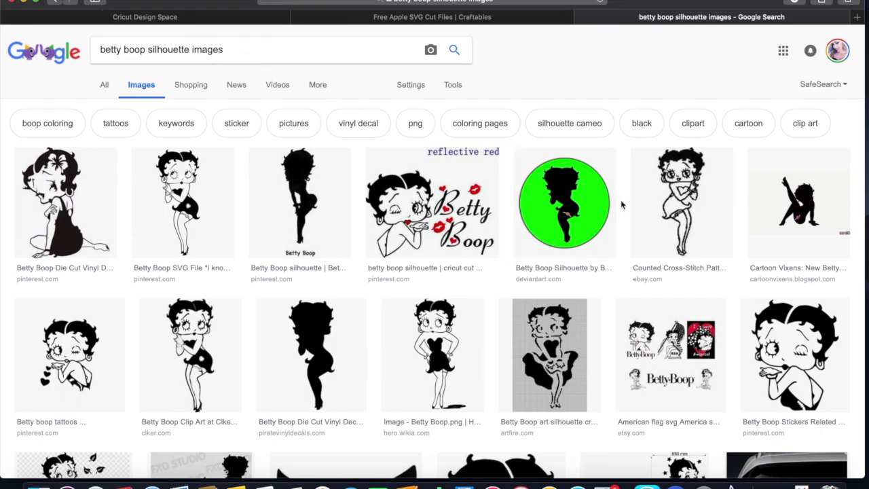
Step: Save the winking Betty Boop sticker image to Downloads and return to Design Space
{"action": "left_click", "coordinate": [795, 343]}
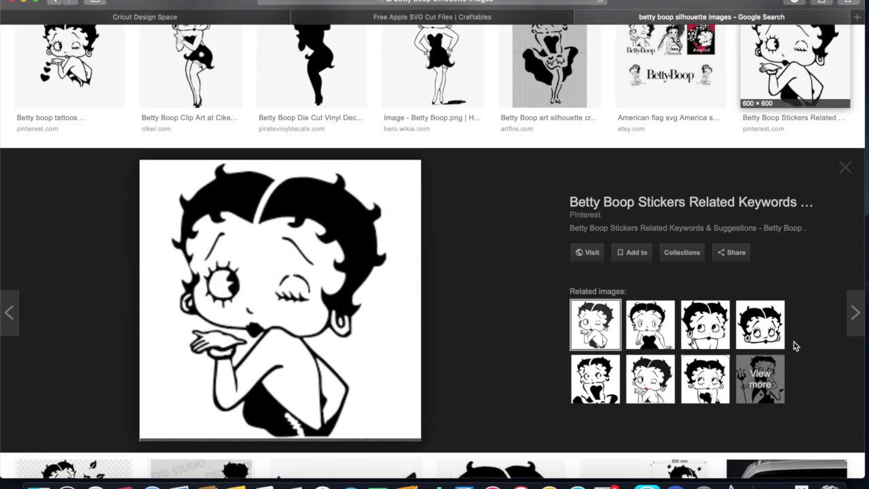
{"action": "right_click", "coordinate": [353, 326]}
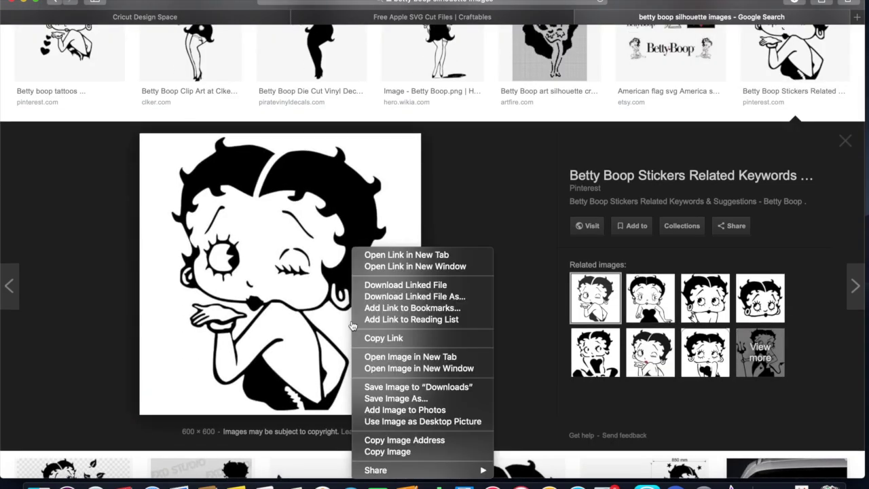
{"action": "left_click", "coordinate": [380, 392]}
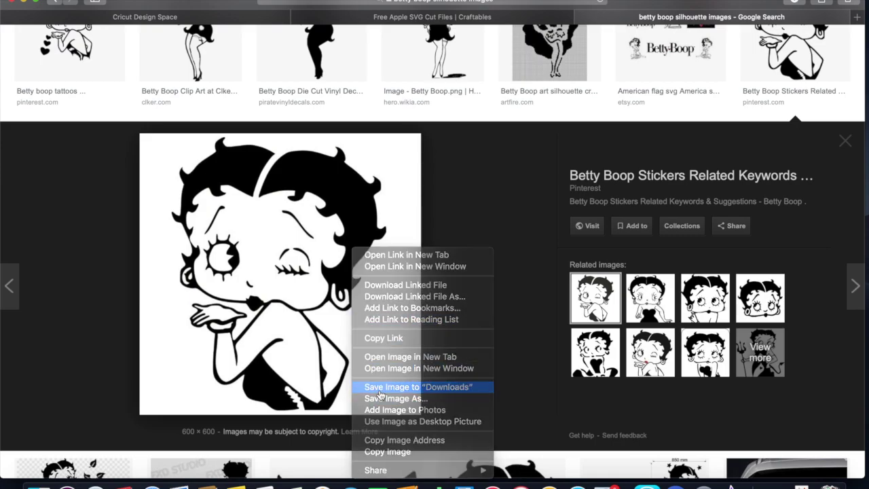
{"action": "left_click", "coordinate": [132, 22]}
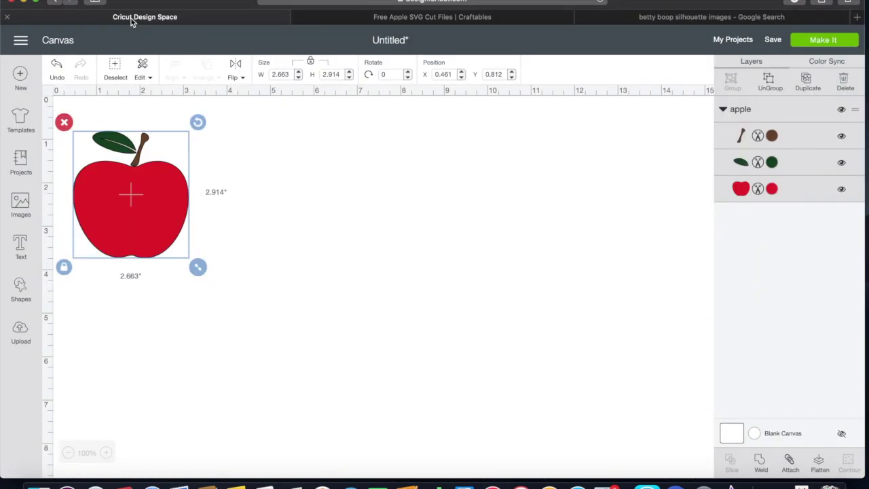
Step: Upload the Betty Boop jpg from Downloads and set its image type to Simple
{"action": "left_click", "coordinate": [19, 332]}
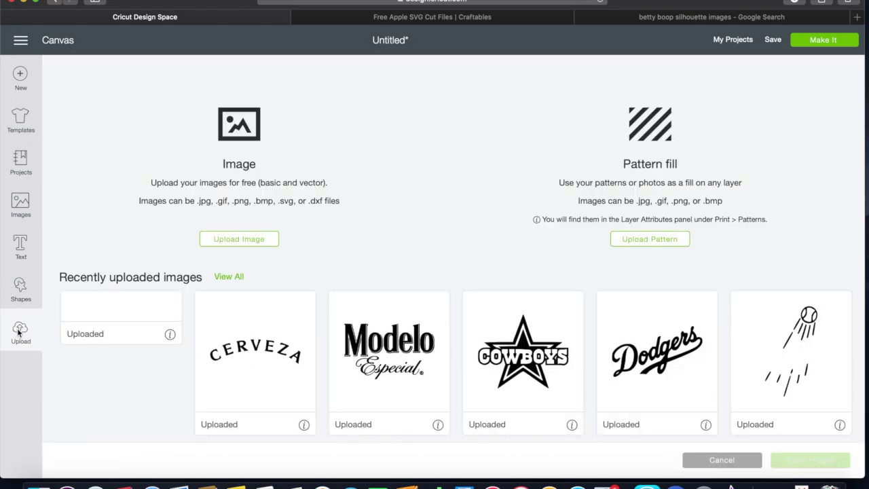
{"action": "left_click", "coordinate": [235, 240]}
{"action": "left_click", "coordinate": [454, 262]}
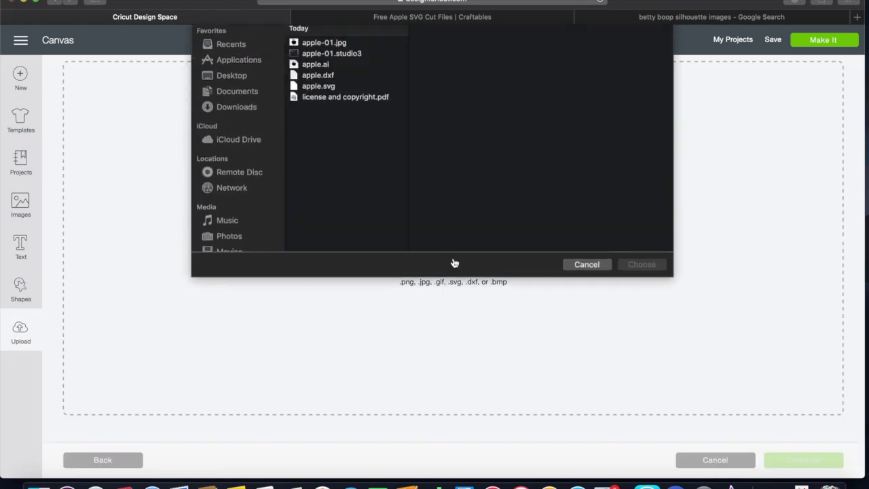
{"action": "left_click", "coordinate": [241, 135]}
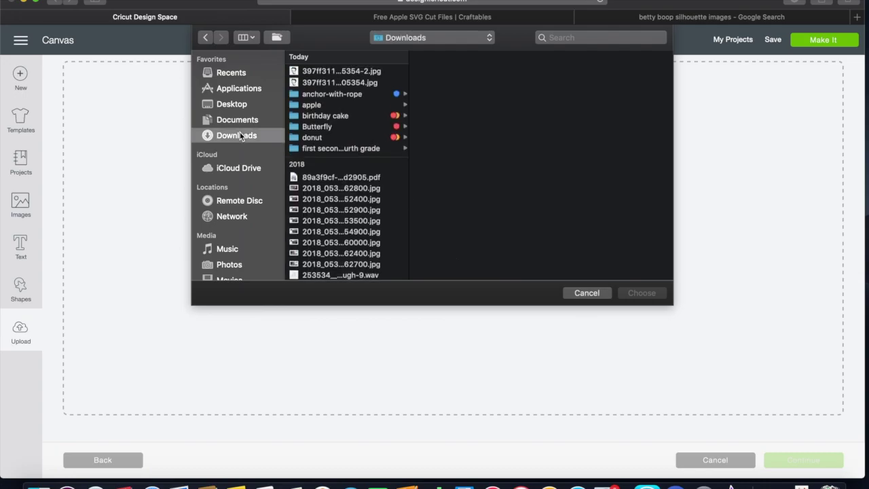
{"action": "left_click", "coordinate": [331, 74]}
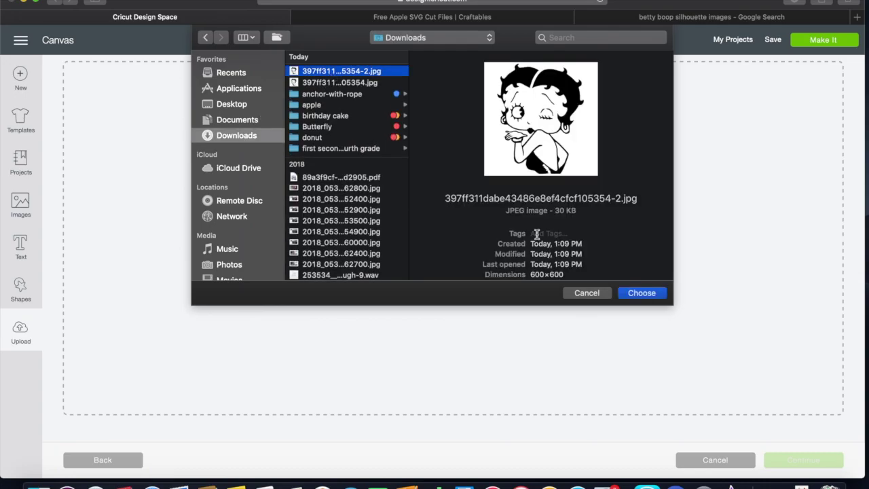
{"action": "left_click", "coordinate": [633, 296]}
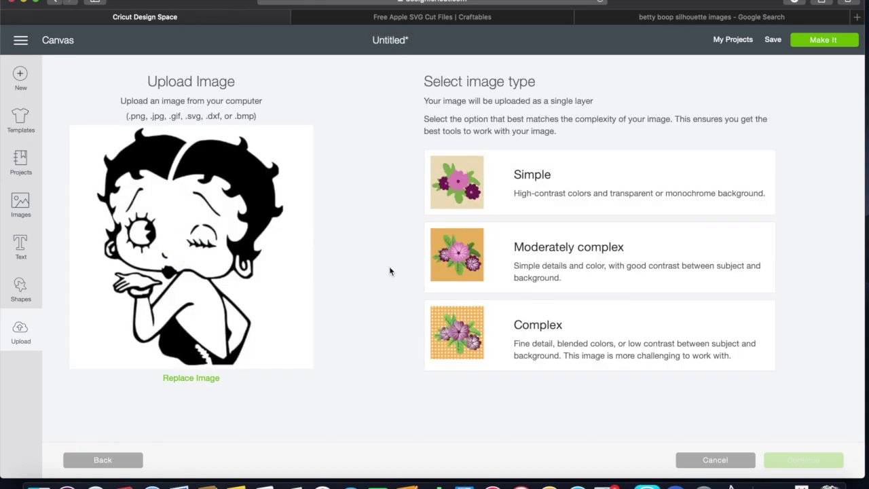
{"action": "left_click", "coordinate": [534, 178]}
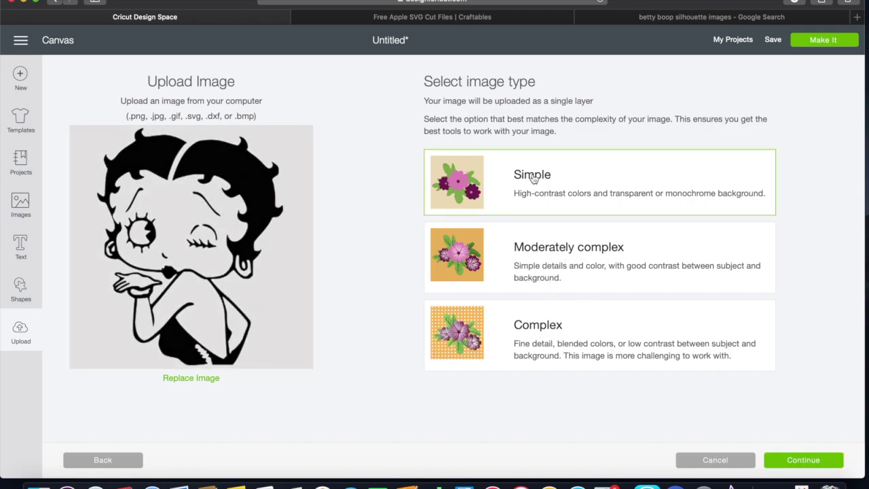
Step: Erase the grey background, eye, arm-and-chest and shirt fills from the Betty Boop image
{"action": "left_click", "coordinate": [777, 470]}
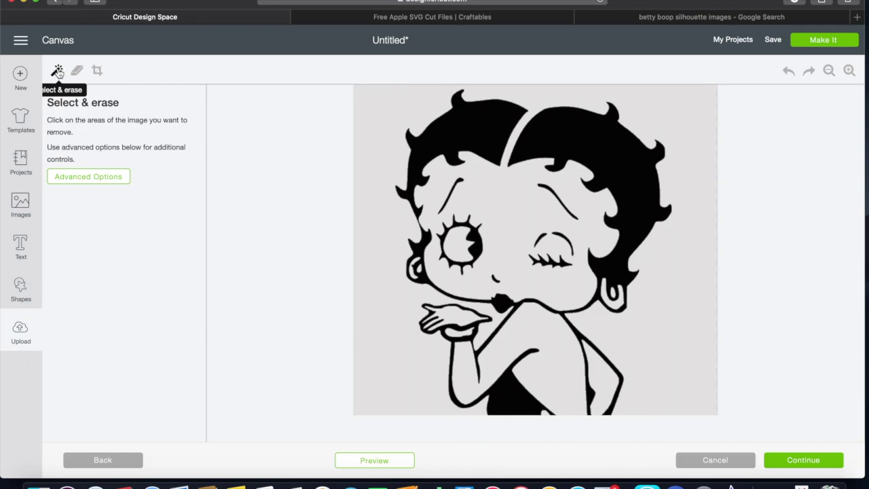
{"action": "left_click", "coordinate": [362, 116]}
{"action": "left_click", "coordinate": [461, 248]}
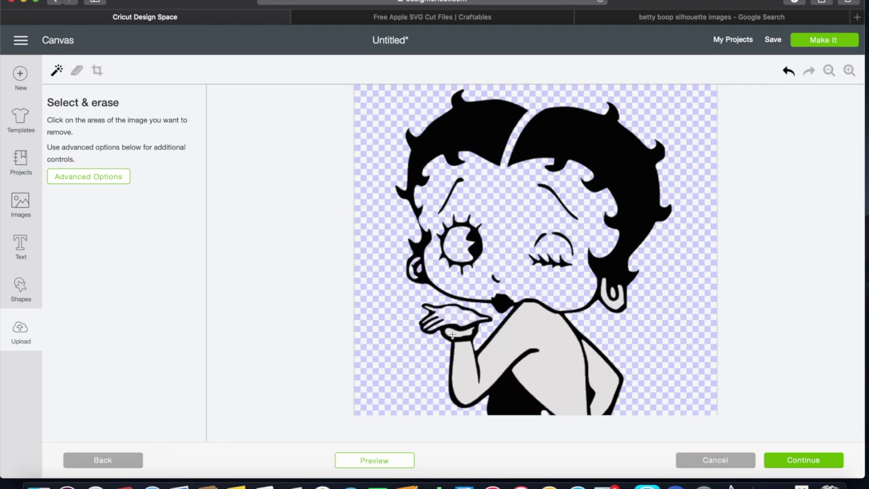
{"action": "left_click", "coordinate": [465, 371]}
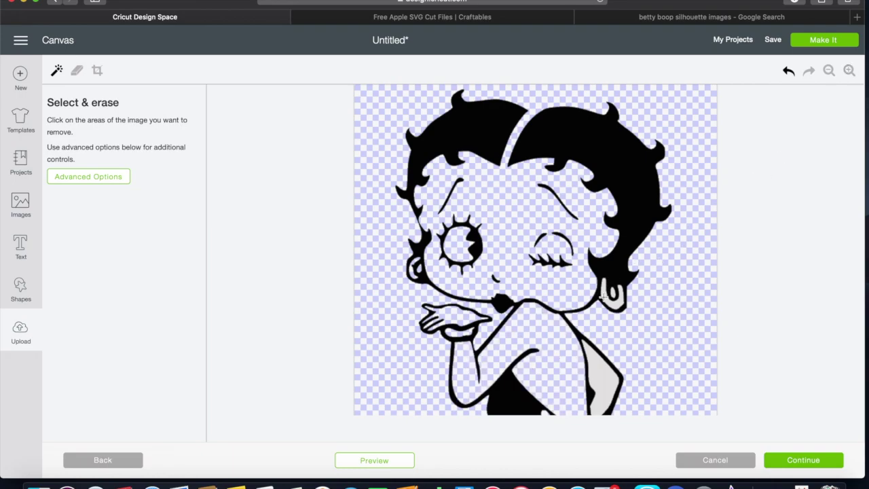
{"action": "left_click", "coordinate": [603, 379]}
{"action": "scroll", "coordinate": [670, 328], "scroll_direction": "down", "scroll_amount": 3}
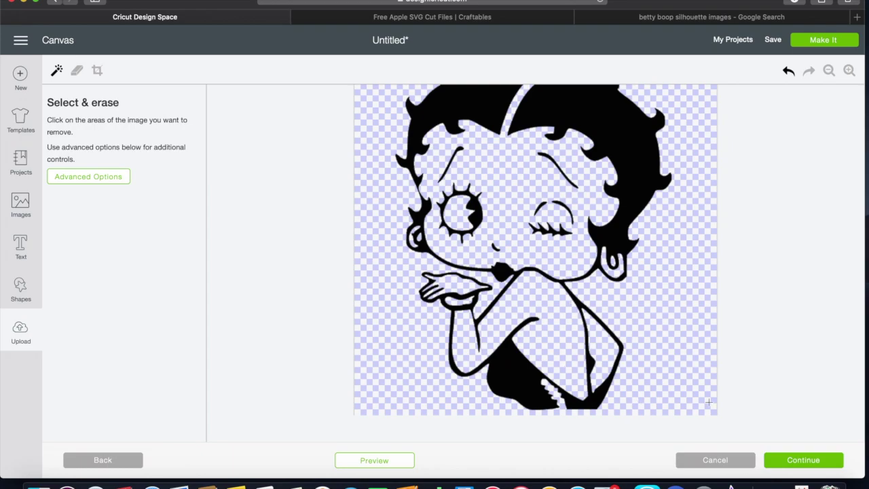
{"action": "left_click", "coordinate": [798, 462]}
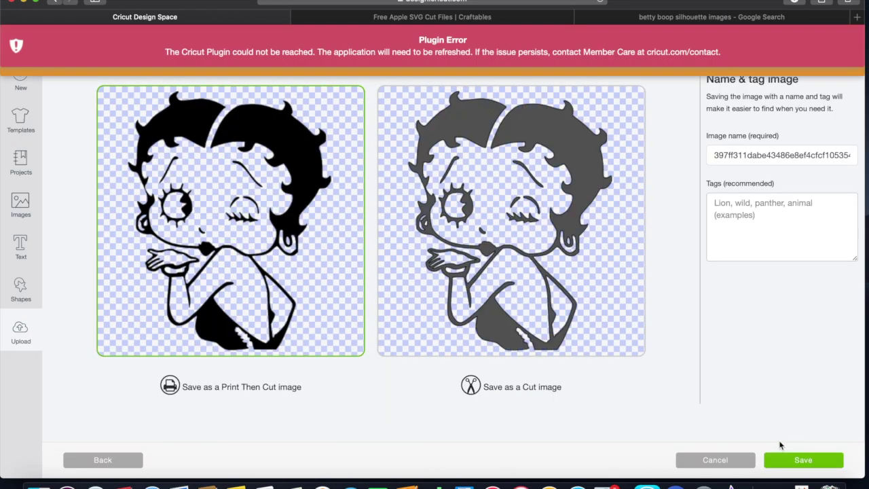
Step: Save the cleaned Betty Boop upload as a Cut image
{"action": "left_click", "coordinate": [541, 281]}
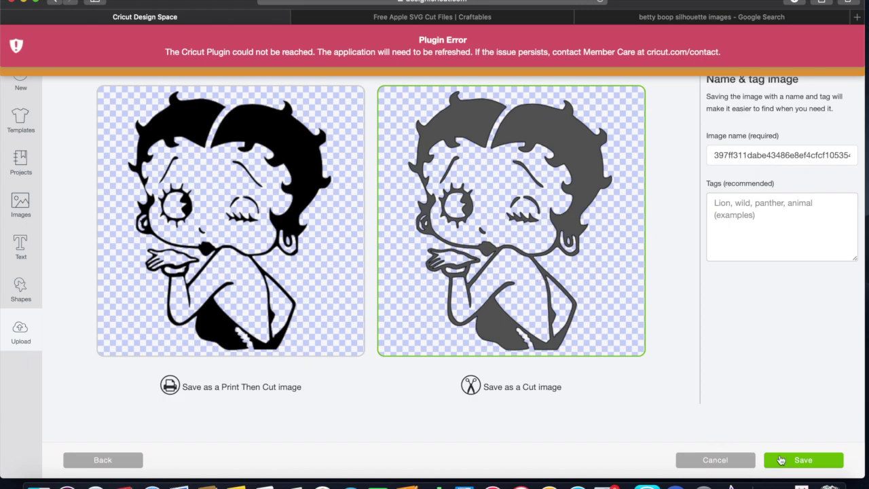
{"action": "left_click", "coordinate": [781, 460]}
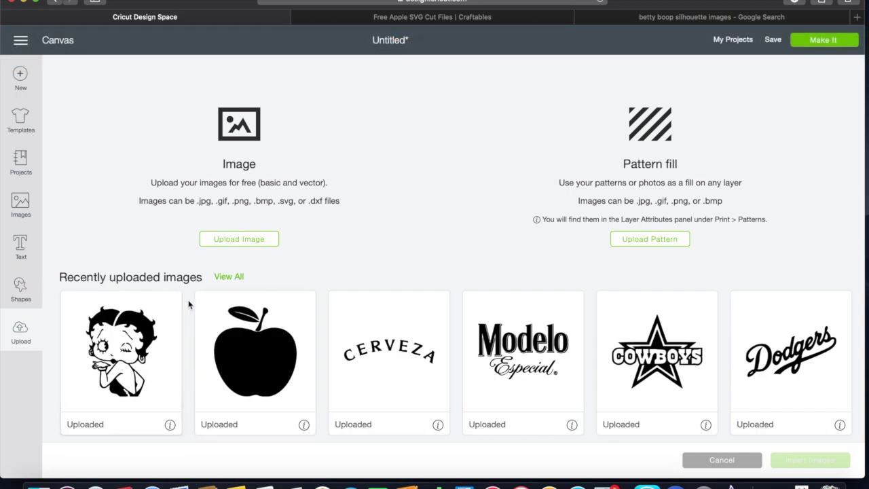
Step: Insert the uploaded Betty Boop image (3.181 x 4.049) and position it beside the apple near the top
{"action": "left_click", "coordinate": [144, 338]}
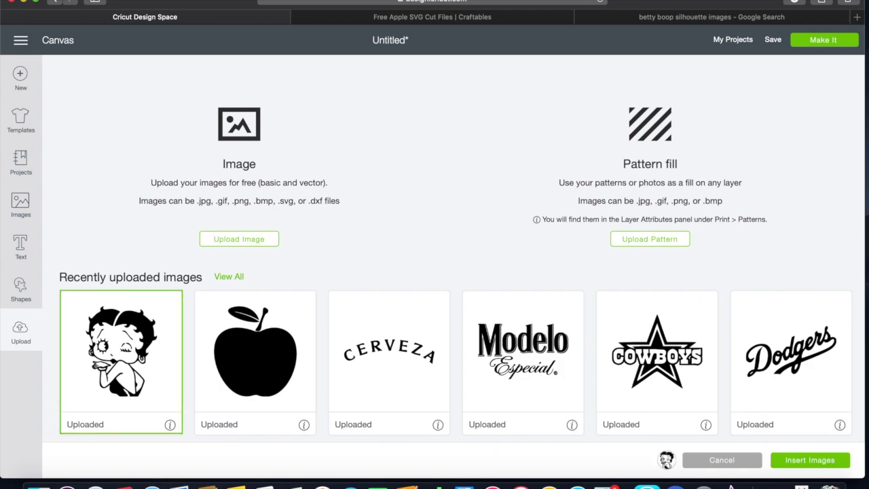
{"action": "left_click", "coordinate": [827, 464]}
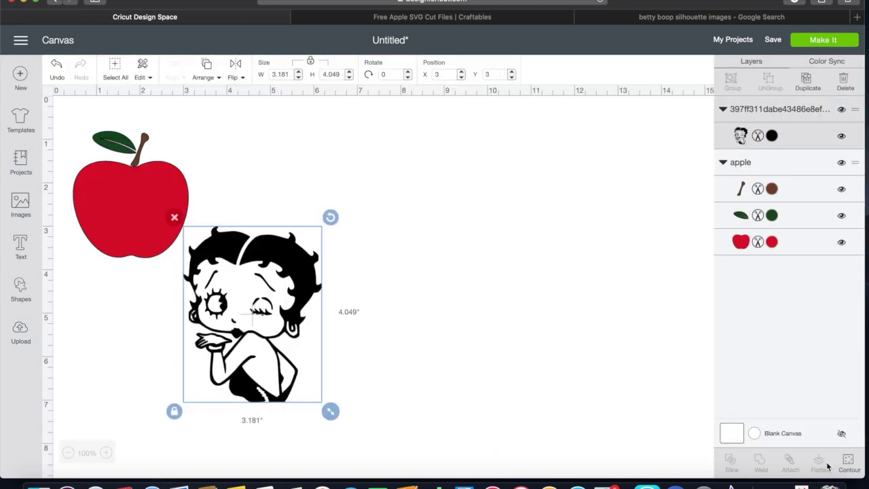
{"action": "left_click_drag", "start_coordinate": [250, 346], "coordinate": [369, 265]}
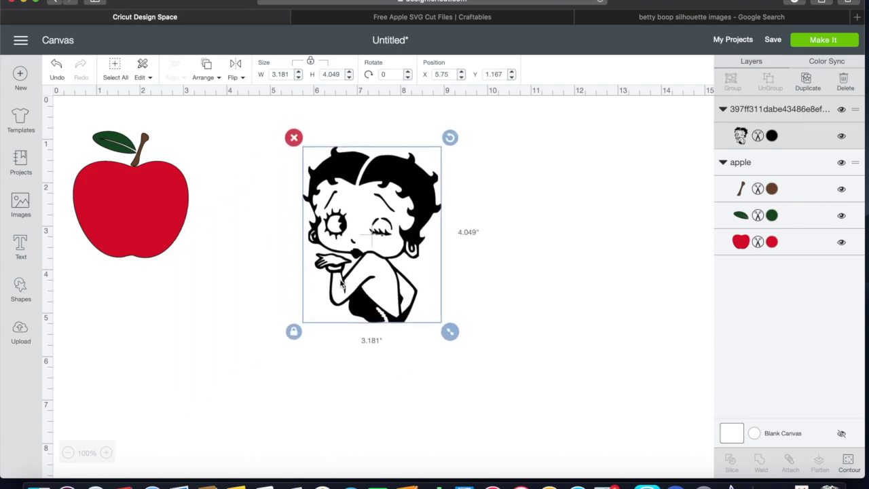
{"action": "left_click_drag", "start_coordinate": [357, 238], "coordinate": [320, 228]}
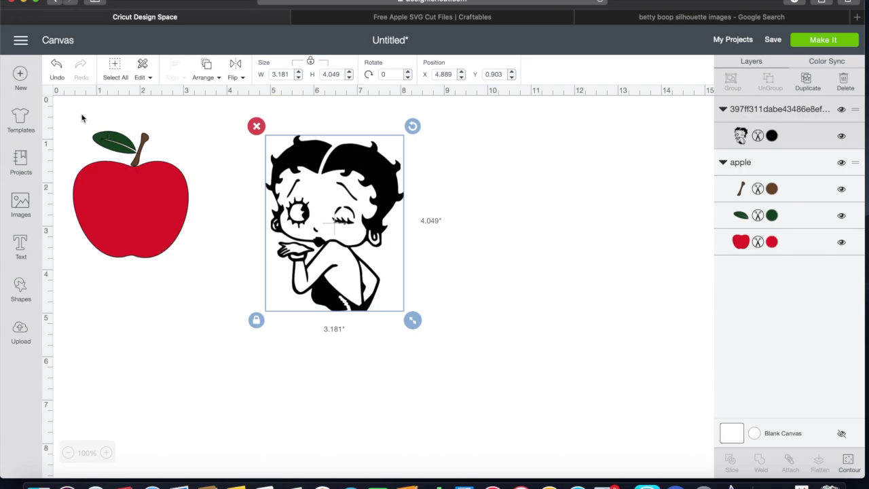